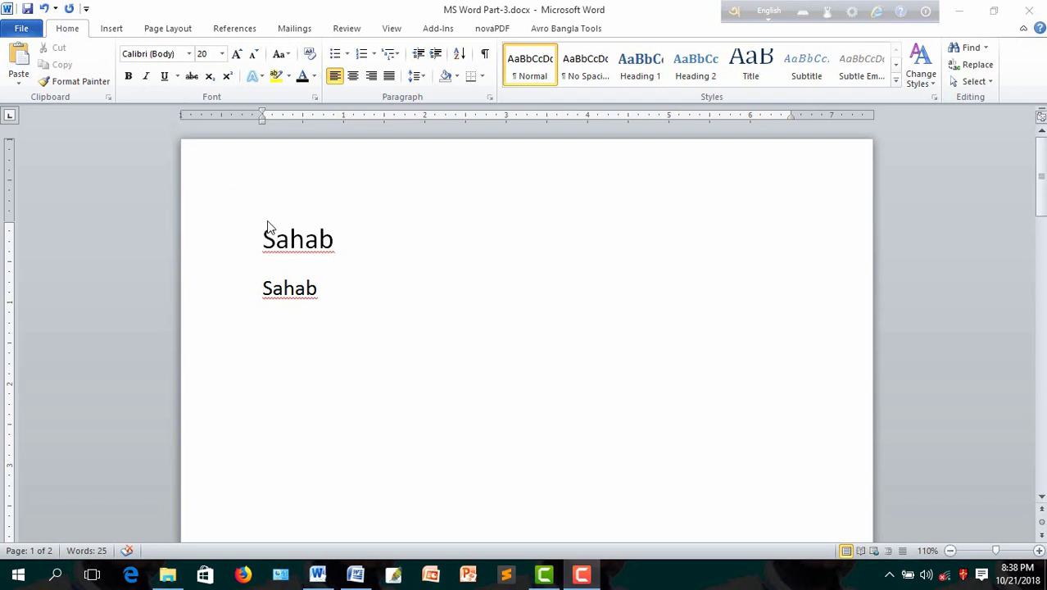
- Try bold, italic and underline on the first 'Sahab' line, removing each one again
{"action": "left_click", "coordinate": [295, 246]}
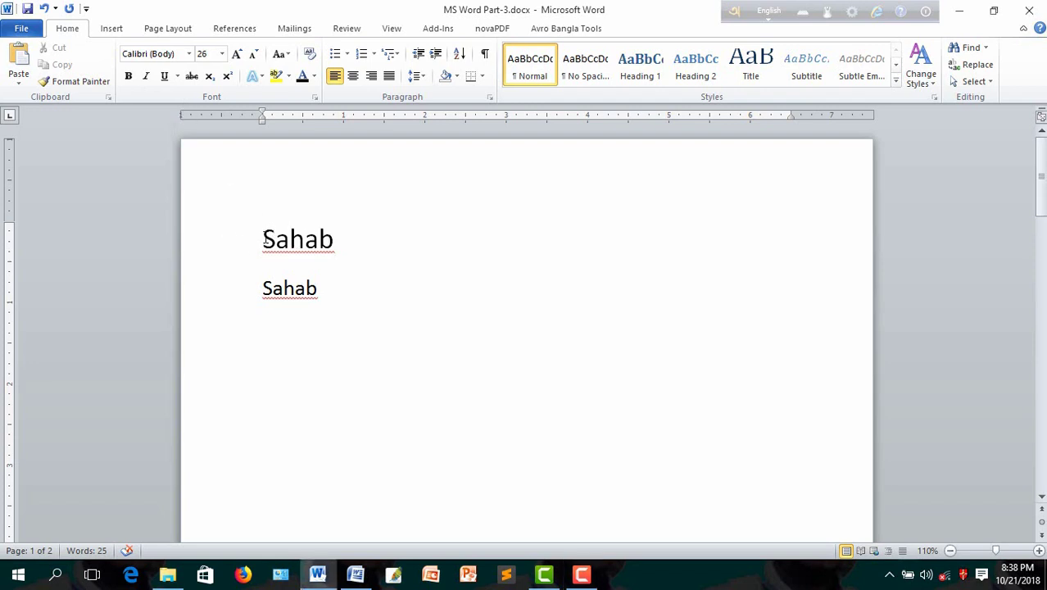
{"action": "left_click", "coordinate": [207, 246]}
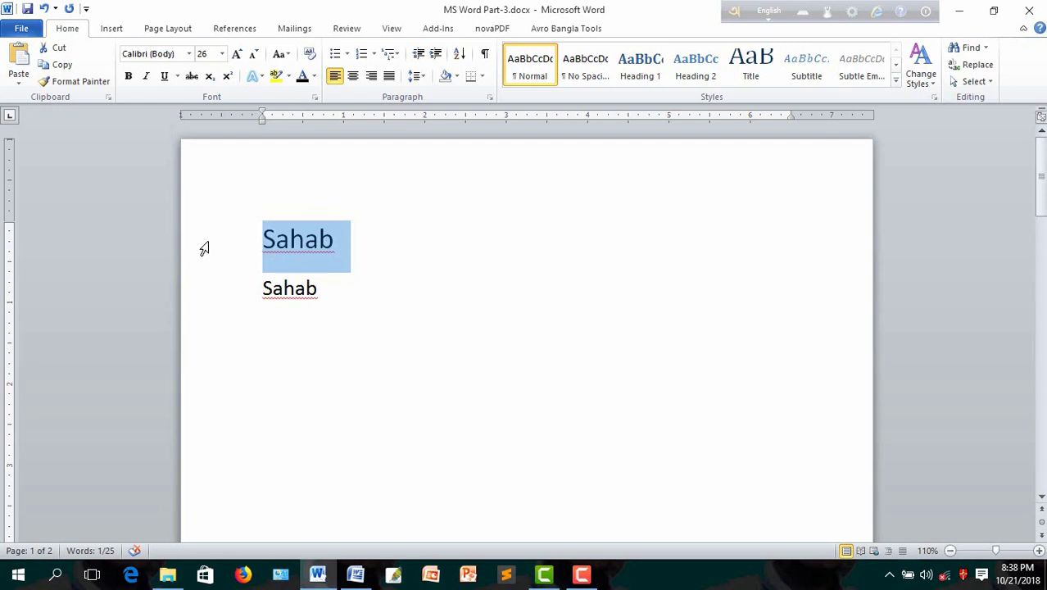
{"action": "left_click", "coordinate": [128, 77]}
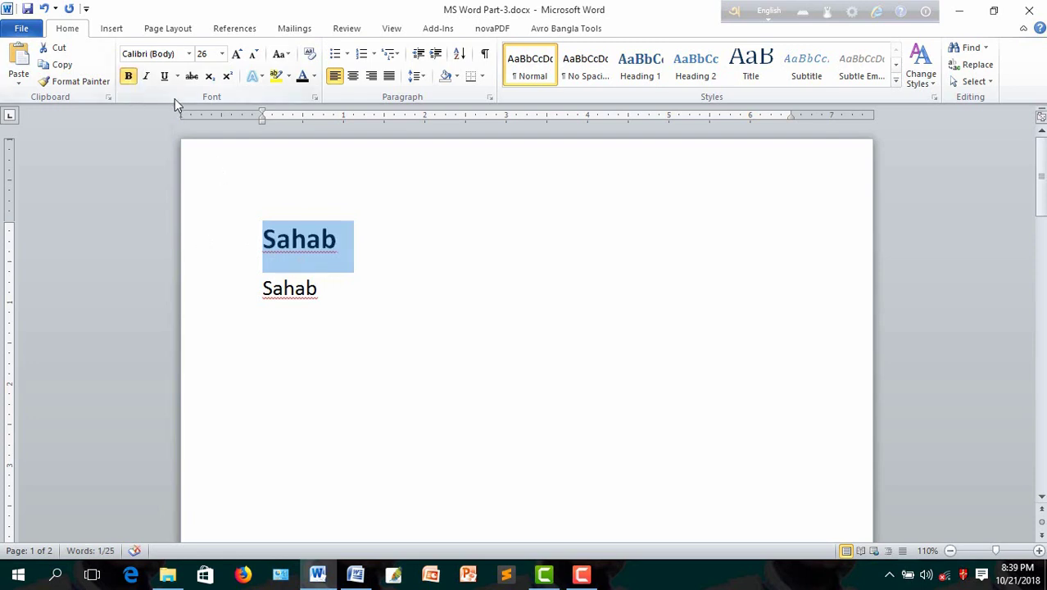
{"action": "left_click", "coordinate": [129, 77]}
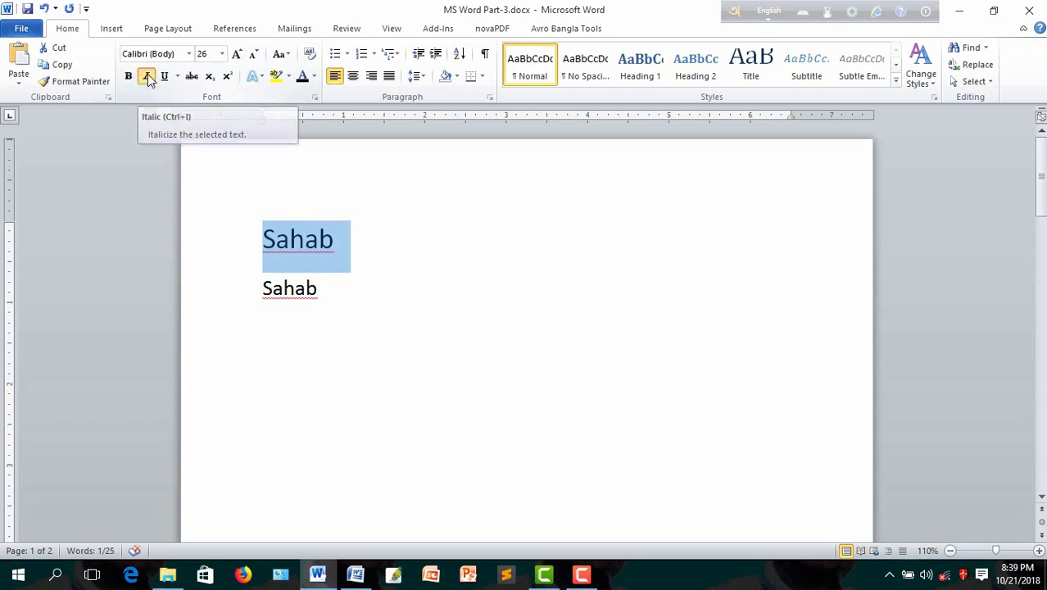
{"action": "left_click", "coordinate": [148, 78]}
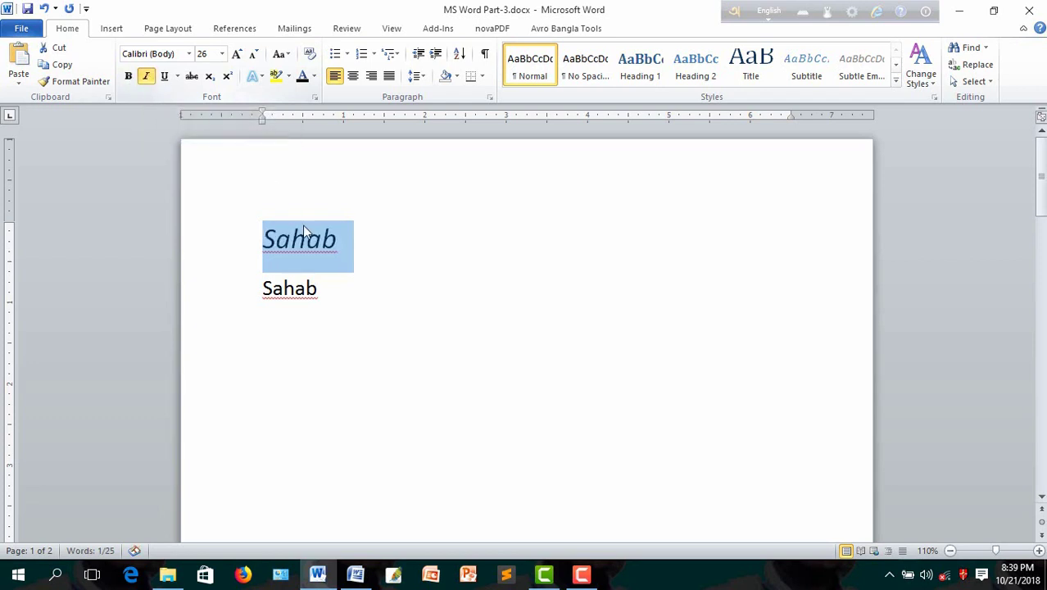
{"action": "left_click", "coordinate": [150, 78]}
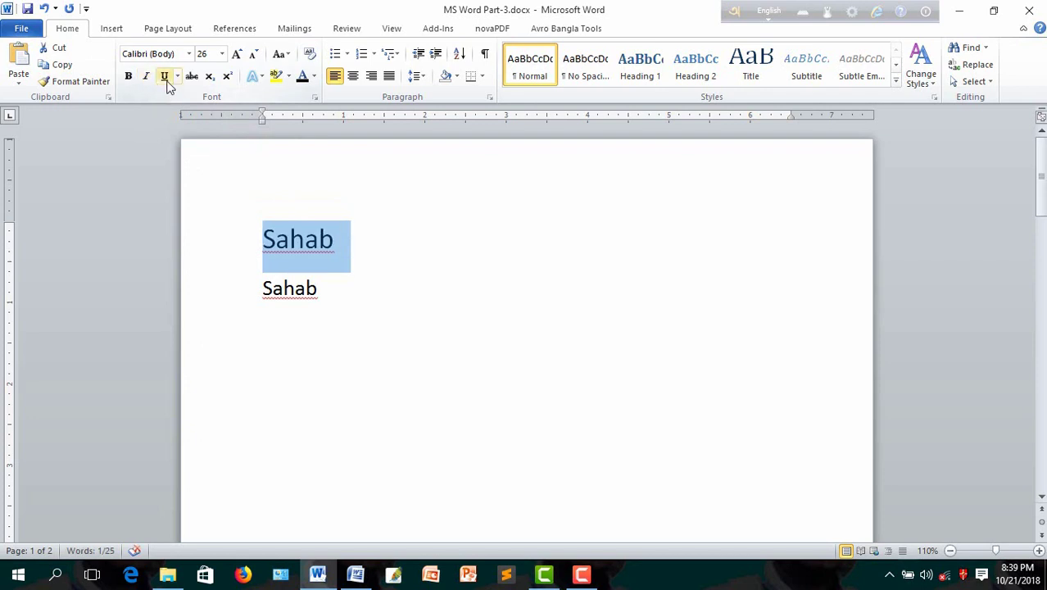
{"action": "left_click", "coordinate": [164, 76]}
{"action": "left_click", "coordinate": [168, 76]}
- Underline 'brown' in 'The quick brown Quick Brown', then select the line 'the quick'
{"action": "left_click", "coordinate": [1040, 498]}
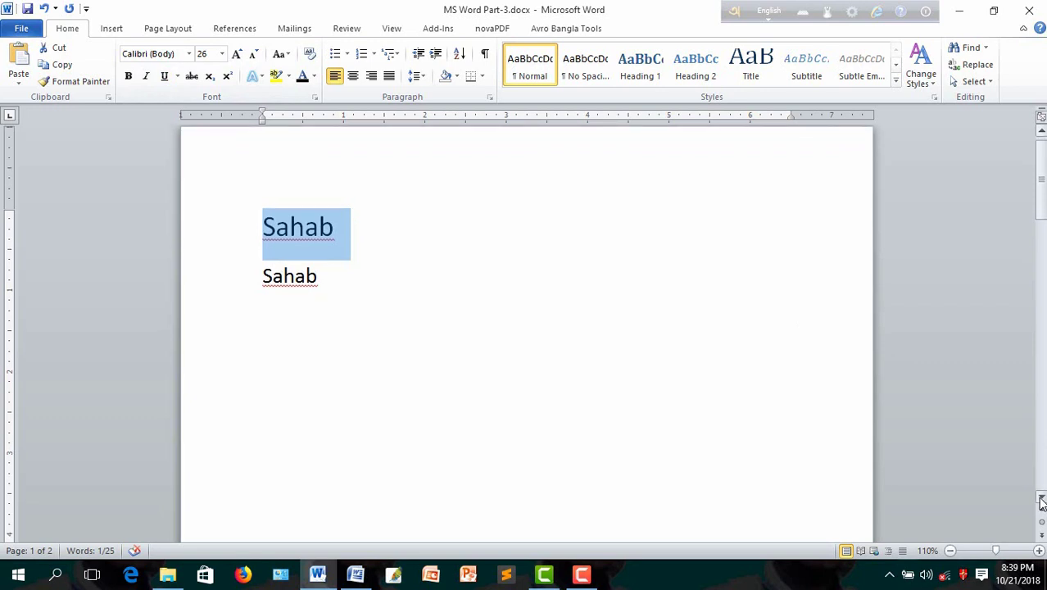
{"action": "scroll", "coordinate": [974, 488], "scroll_direction": "down", "scroll_amount": 10}
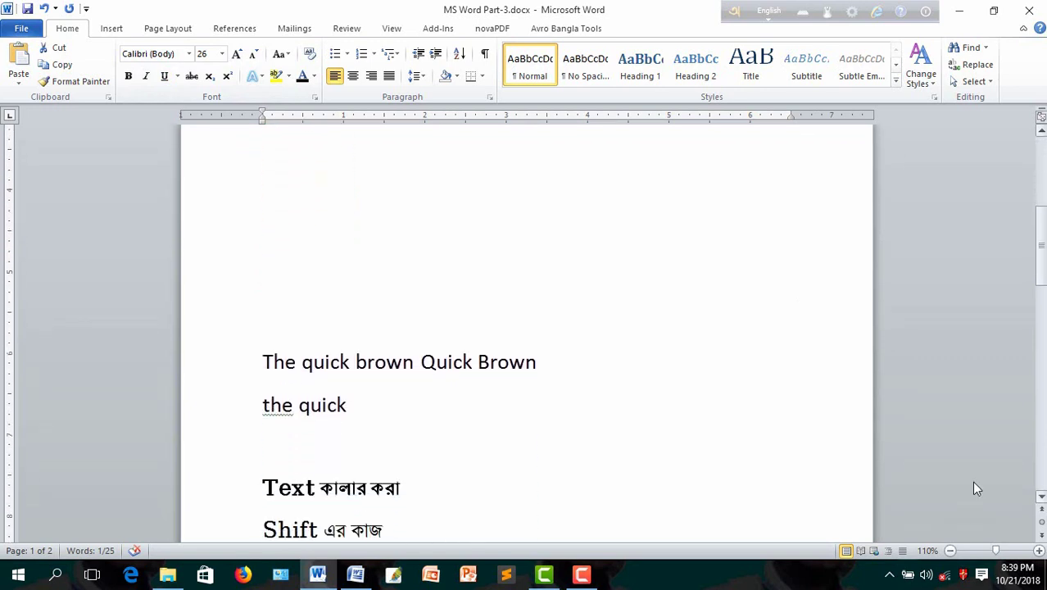
{"action": "left_click", "coordinate": [354, 363]}
{"action": "left_click_drag", "start_coordinate": [354, 362], "coordinate": [413, 363]}
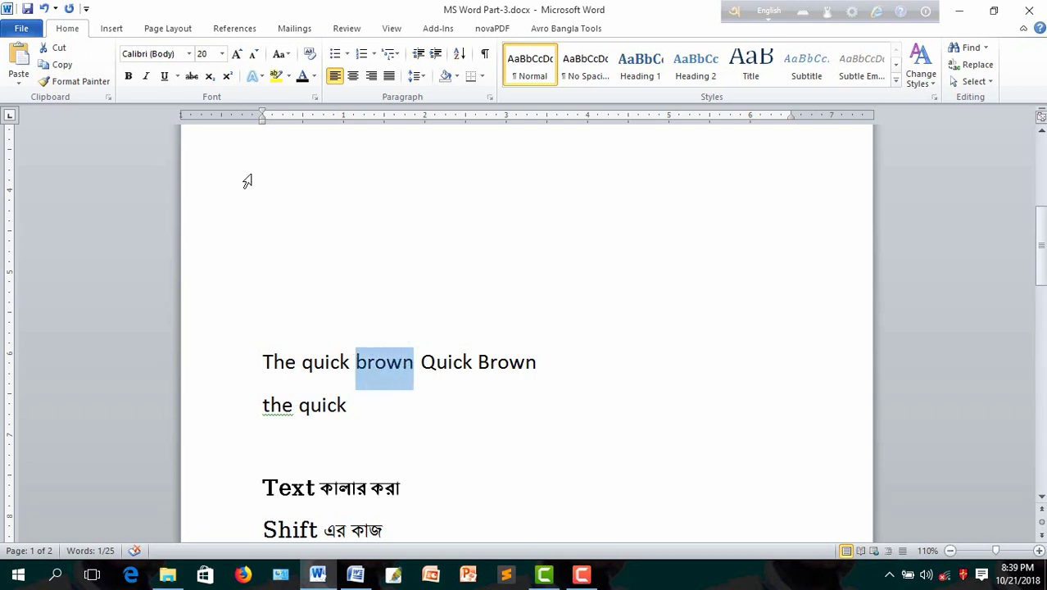
{"action": "left_click", "coordinate": [164, 77]}
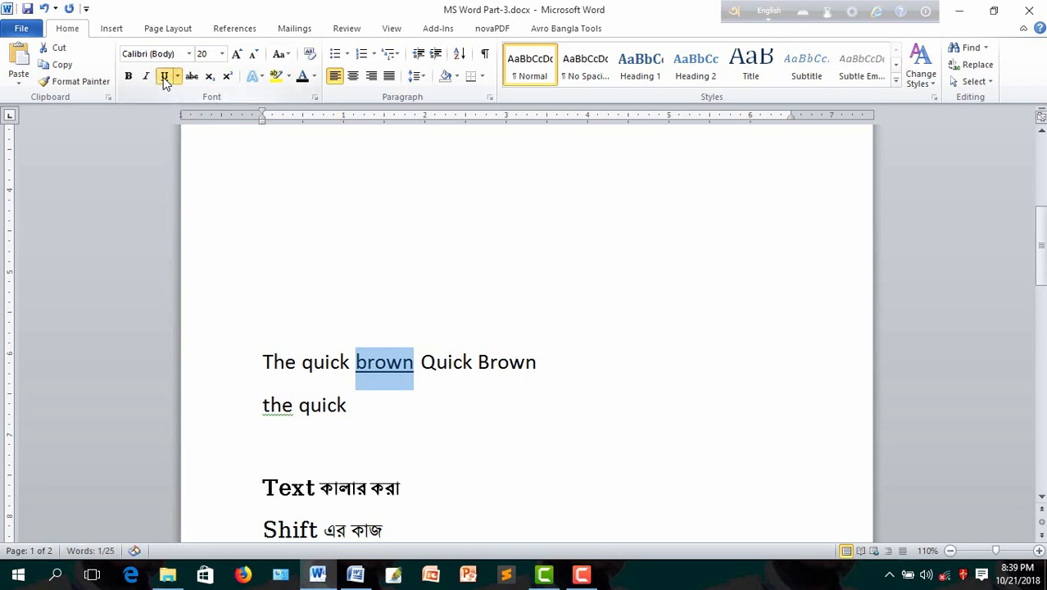
{"action": "left_click", "coordinate": [401, 367]}
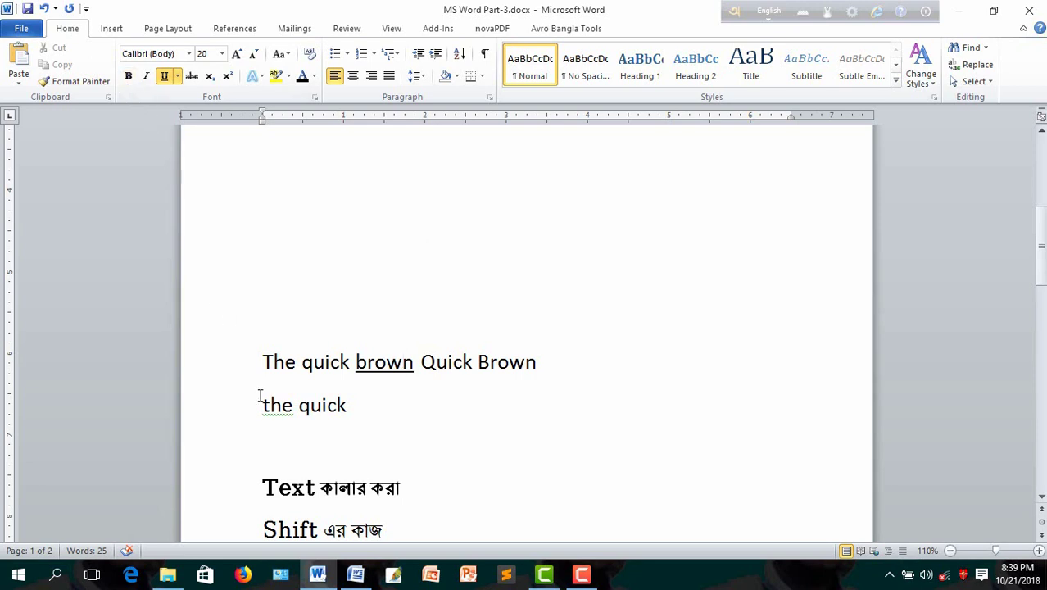
{"action": "left_click", "coordinate": [240, 414]}
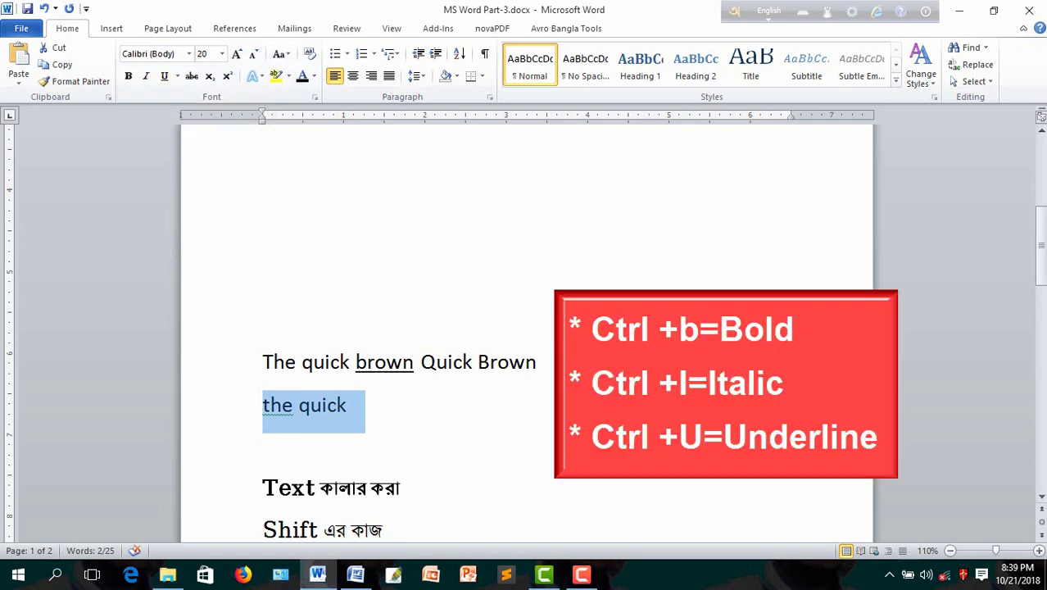
{"action": "key", "text": "ctrl+b"}
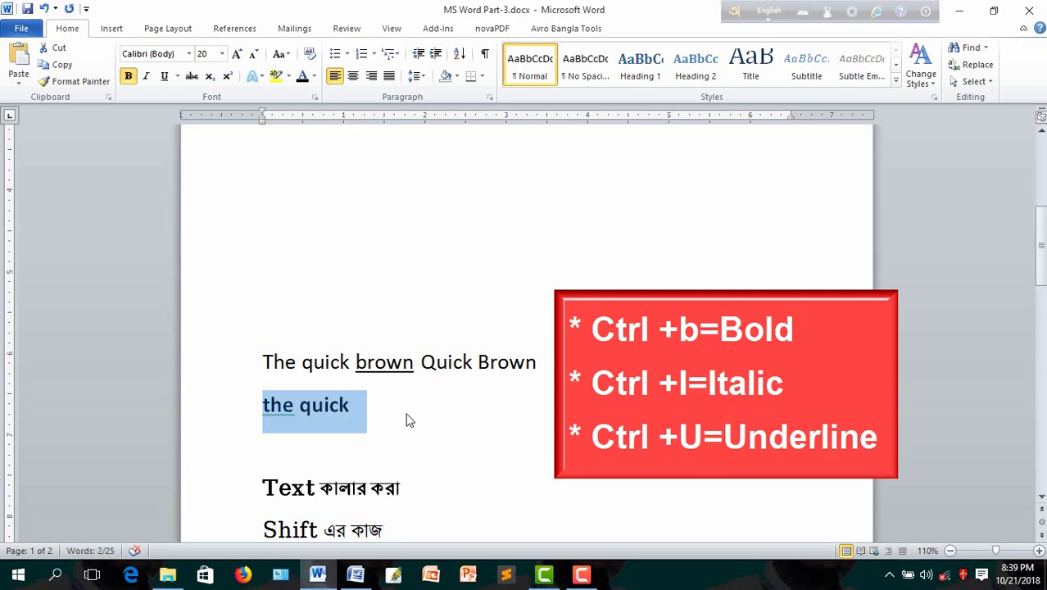
{"action": "key", "text": "ctrl+b"}
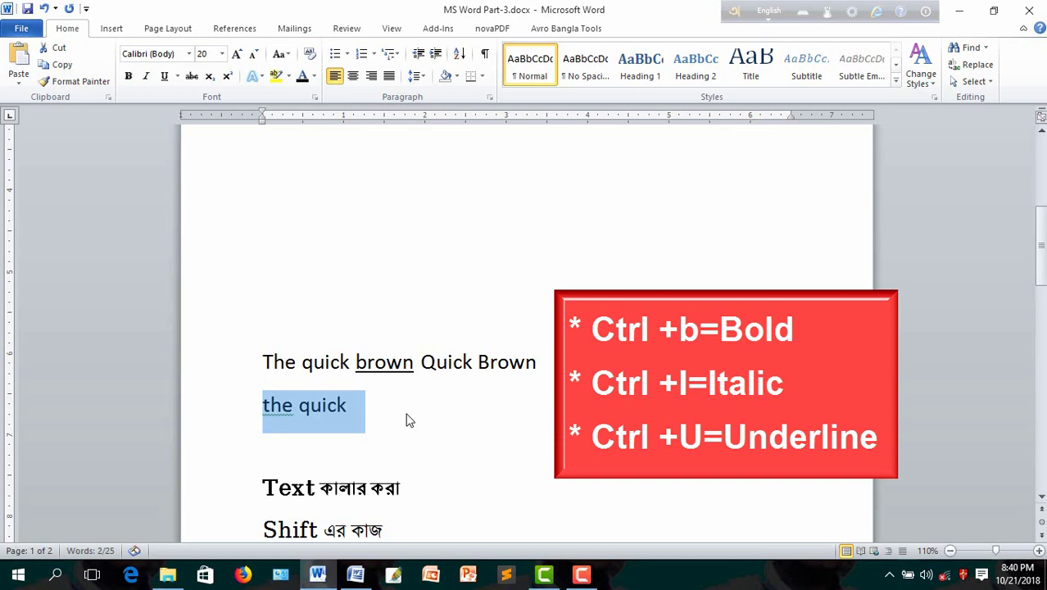
{"action": "key", "text": "ctrl+i"}
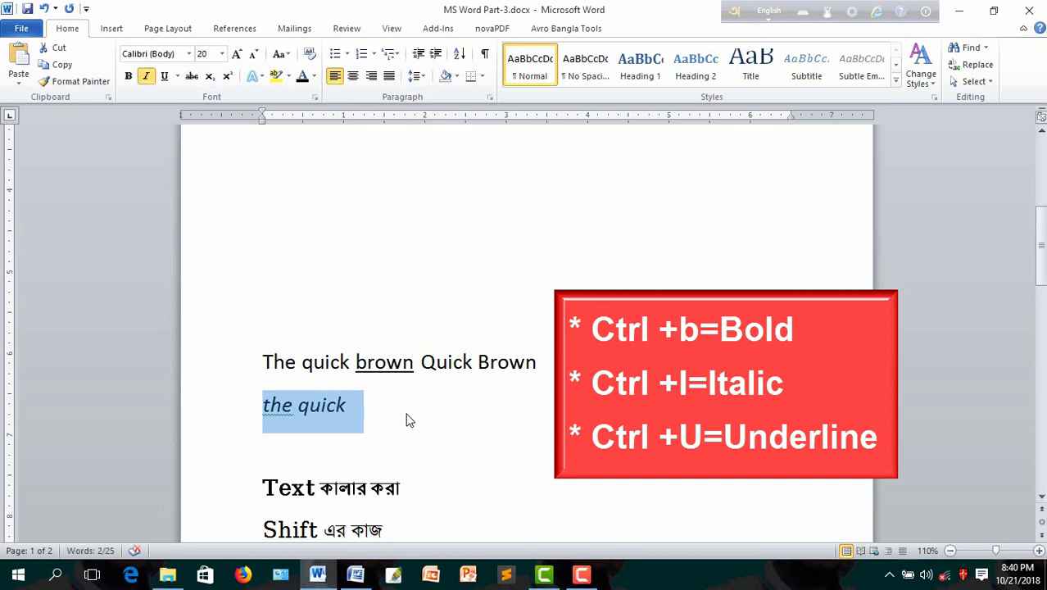
{"action": "key", "text": "ctrl+i"}
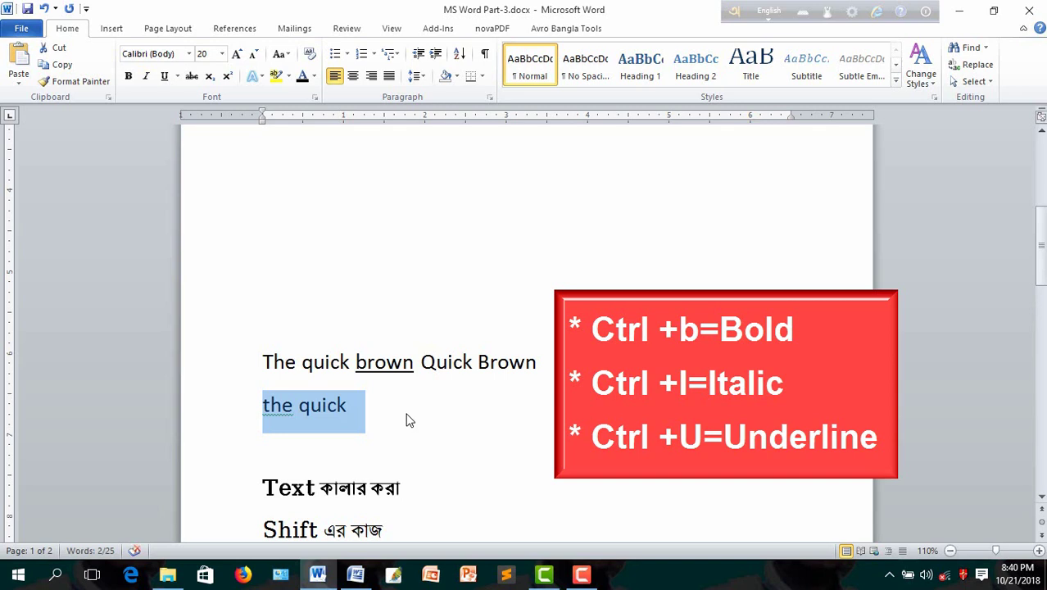
{"action": "key", "text": "ctrl+u"}
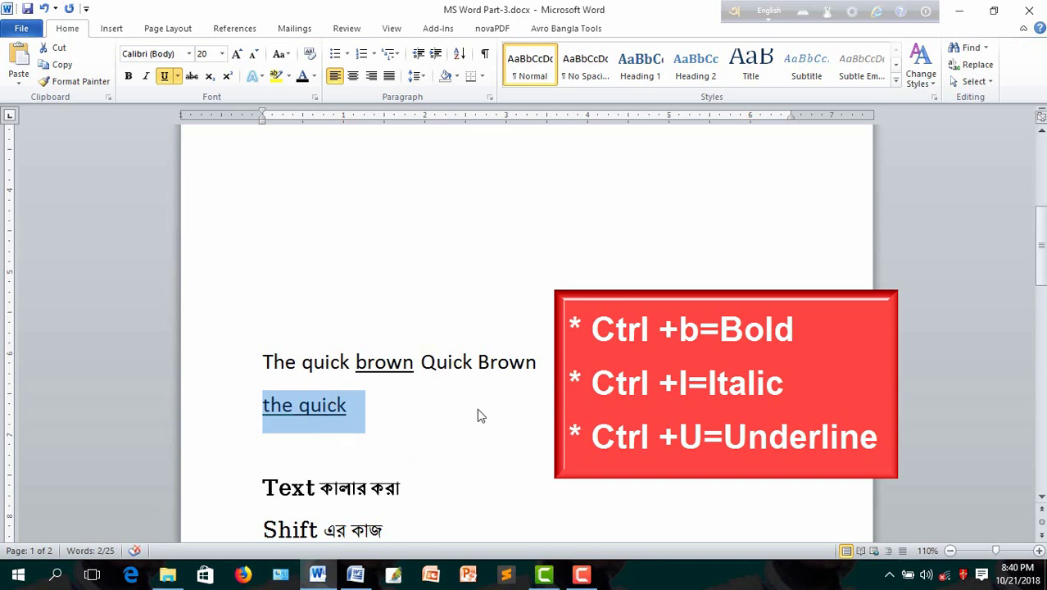
{"action": "key", "text": "ctrl+u"}
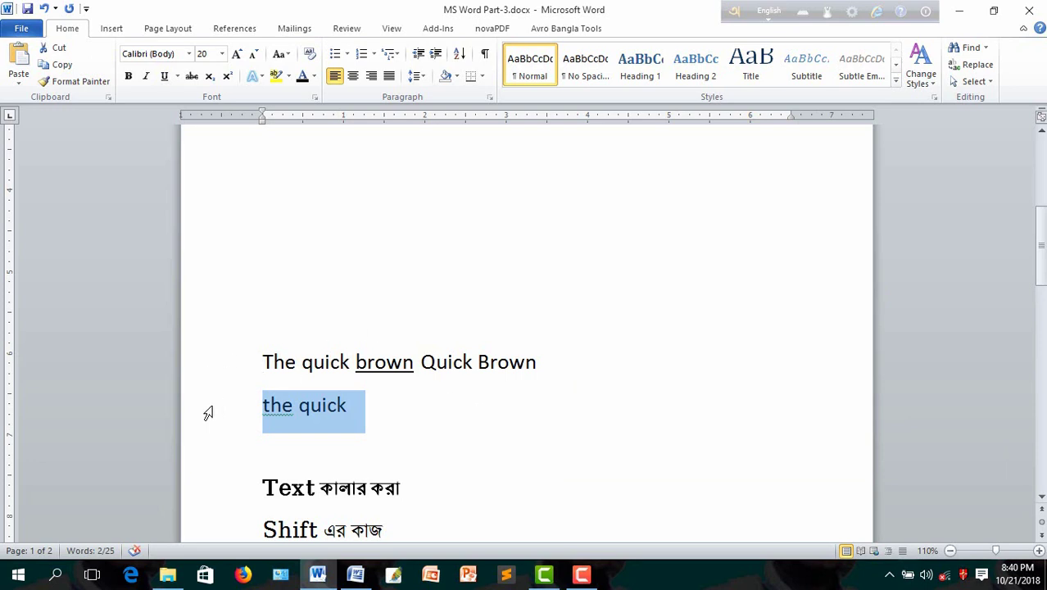
- Make the line 'the quick' red
{"action": "left_click", "coordinate": [293, 407]}
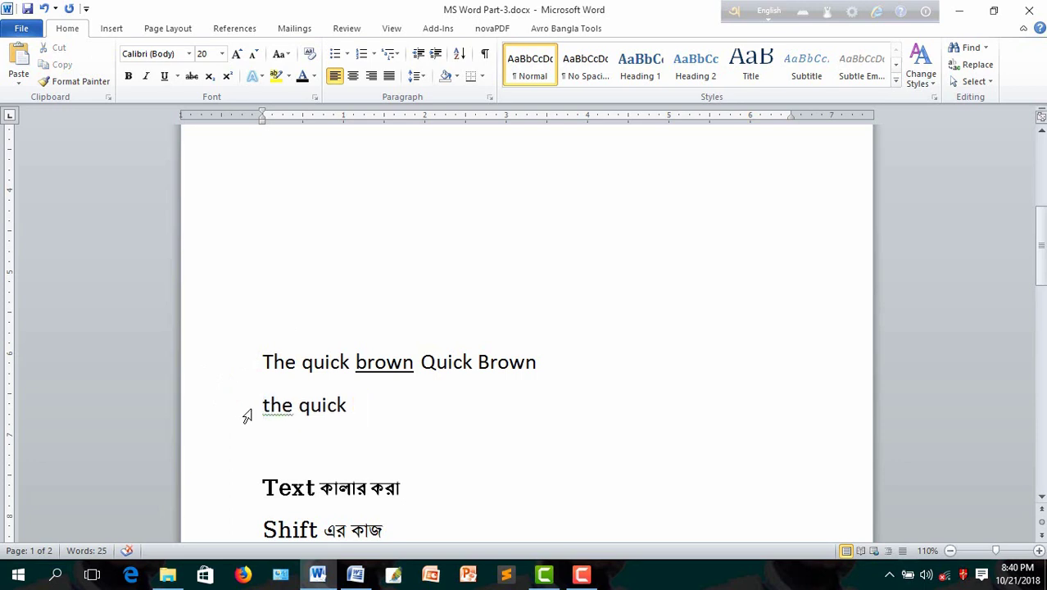
{"action": "left_click", "coordinate": [229, 409]}
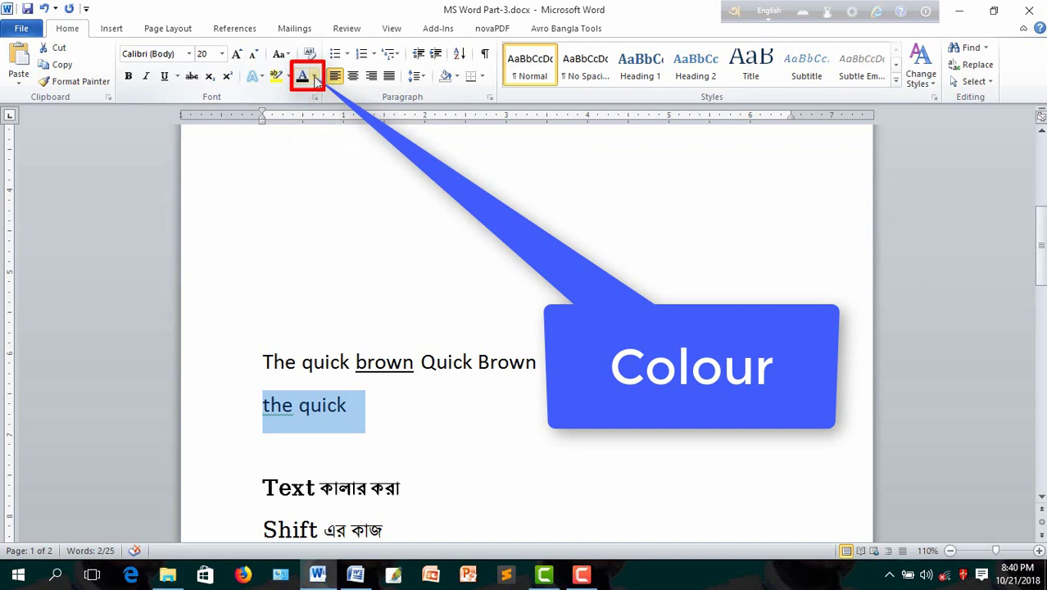
{"action": "left_click", "coordinate": [313, 75]}
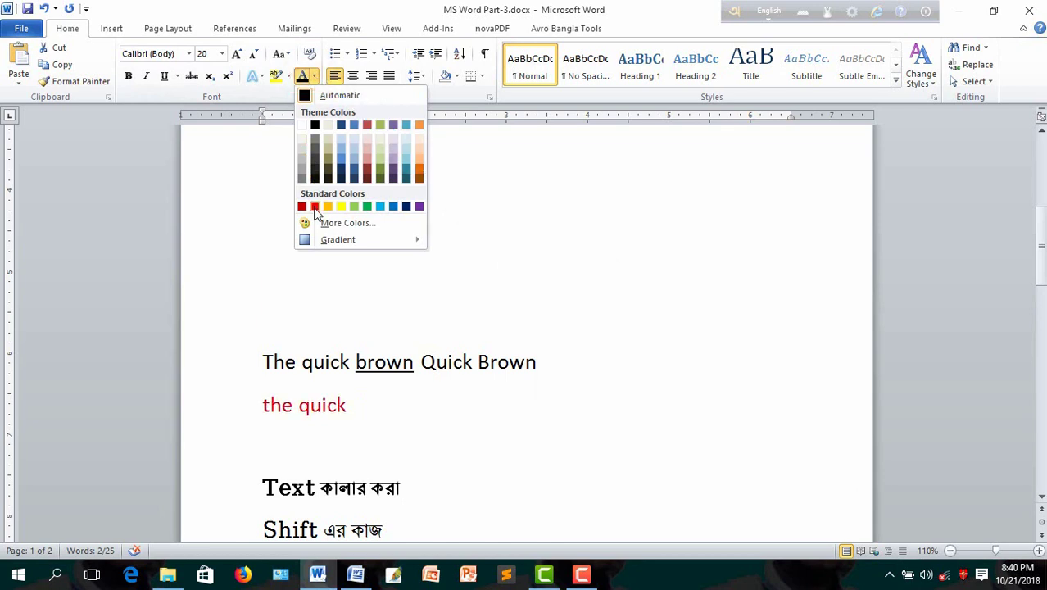
{"action": "left_click", "coordinate": [315, 207]}
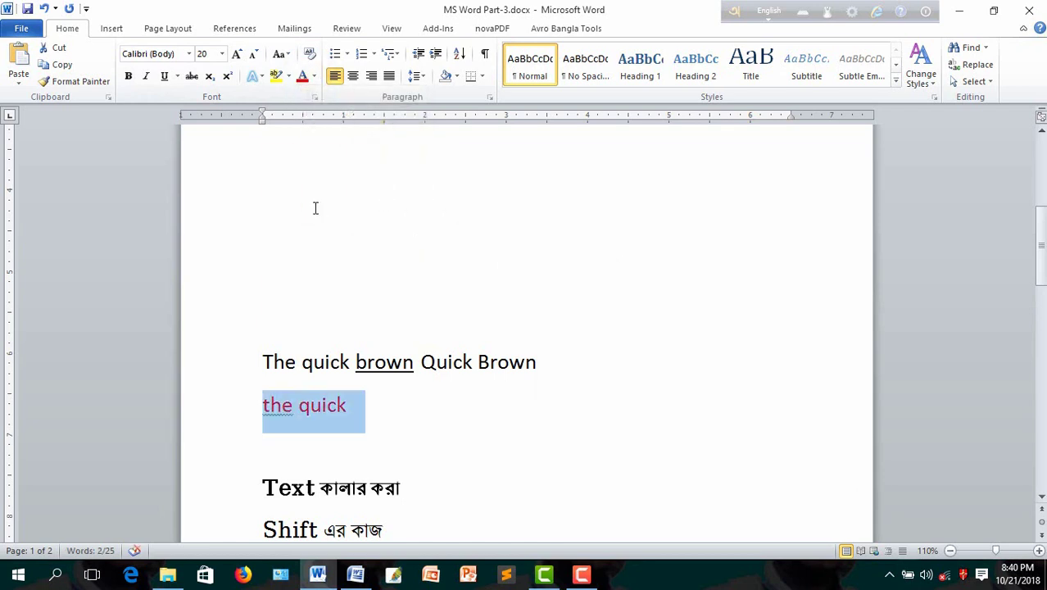
- Return 'the quick' to the Automatic font colour and deselect it
{"action": "left_click", "coordinate": [314, 77]}
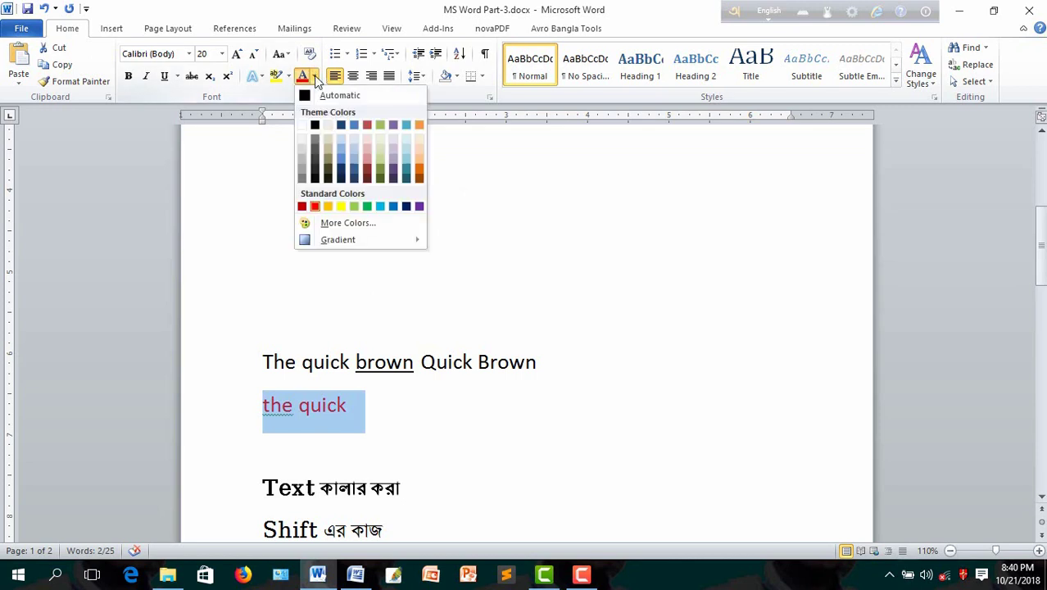
{"action": "left_click", "coordinate": [321, 97]}
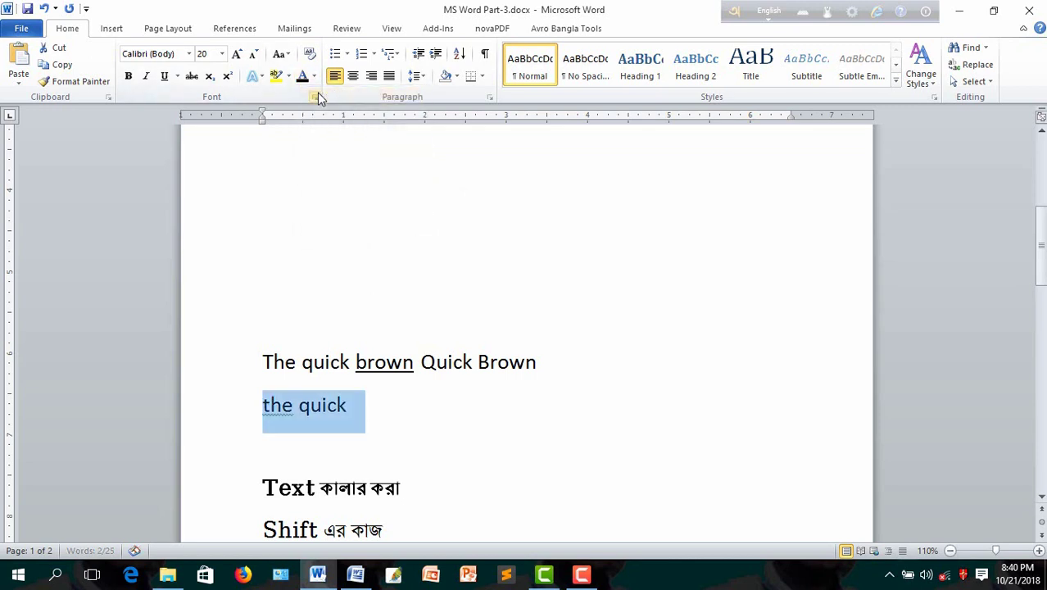
{"action": "left_click", "coordinate": [110, 31]}
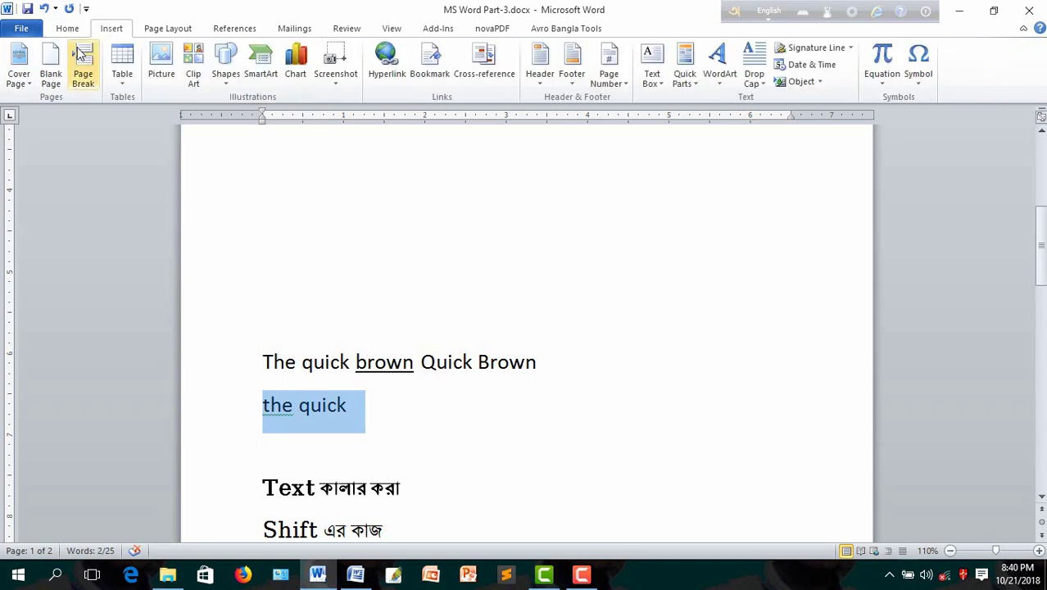
{"action": "left_click", "coordinate": [68, 30]}
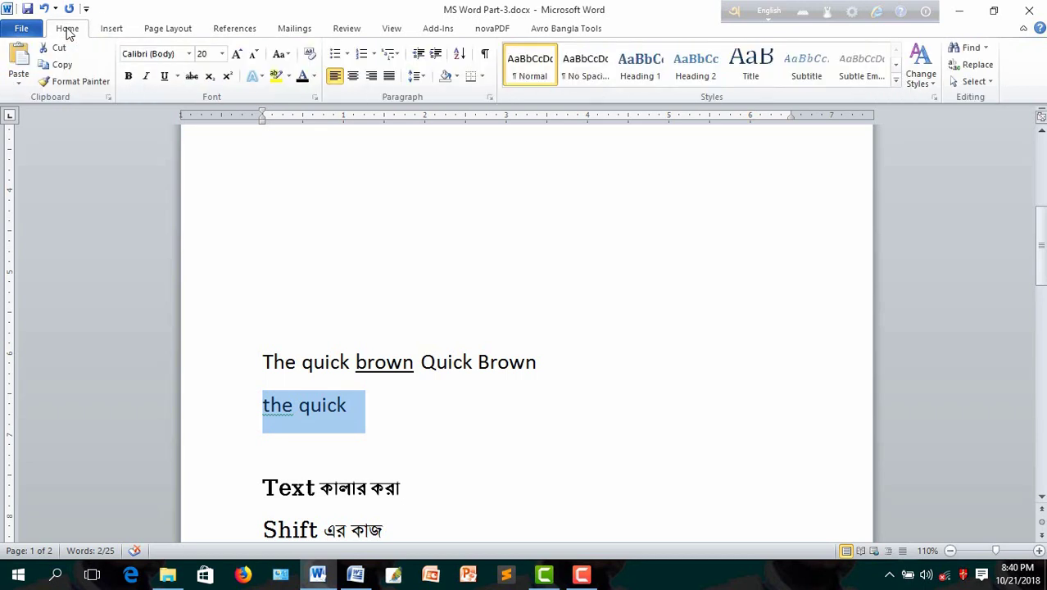
{"action": "left_click", "coordinate": [310, 404]}
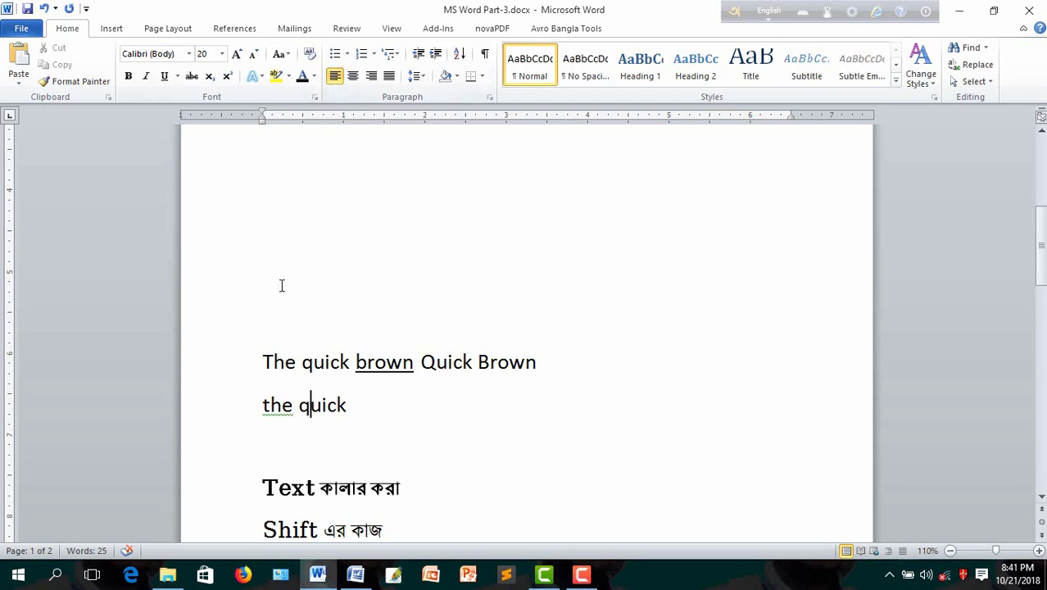
{"action": "left_click", "coordinate": [312, 361]}
{"action": "left_click", "coordinate": [353, 78]}
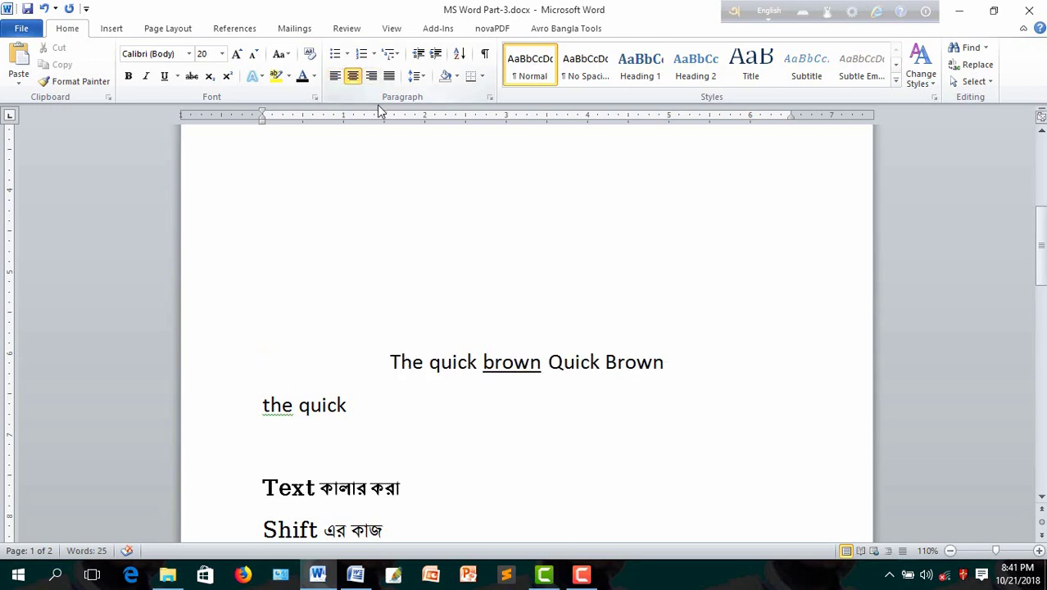
{"action": "left_click", "coordinate": [371, 76]}
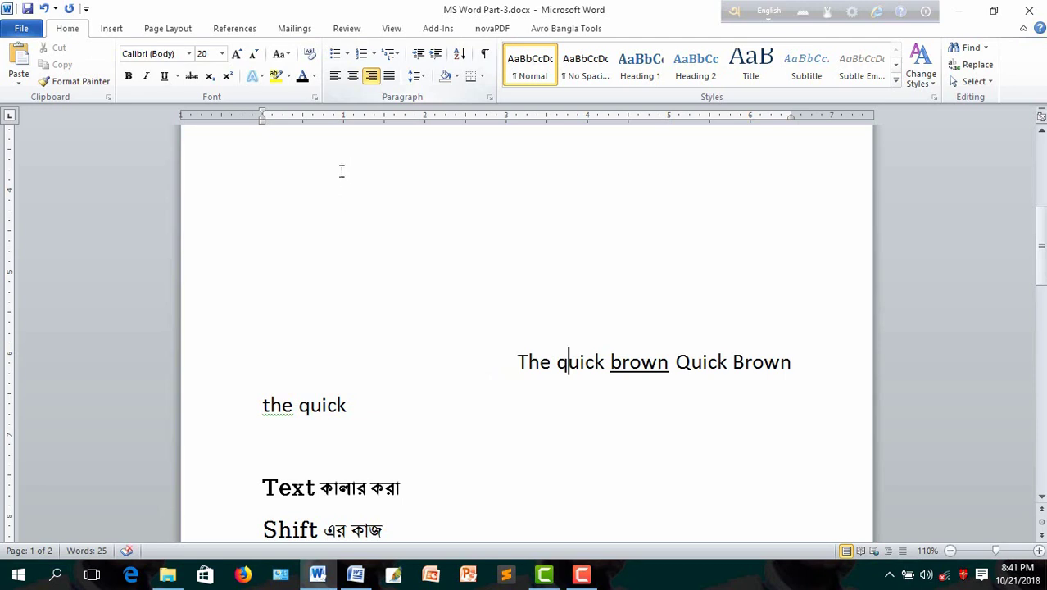
{"action": "left_click", "coordinate": [335, 76]}
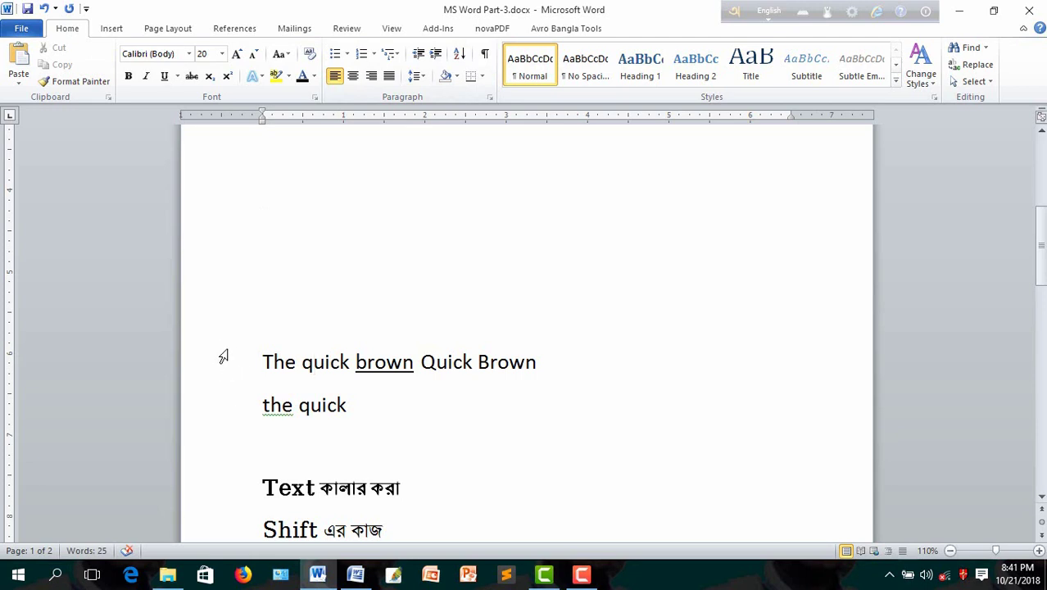
- Apply Center, Align Right, then Align Left to both sample lines
{"action": "left_click_drag", "start_coordinate": [217, 361], "coordinate": [218, 406]}
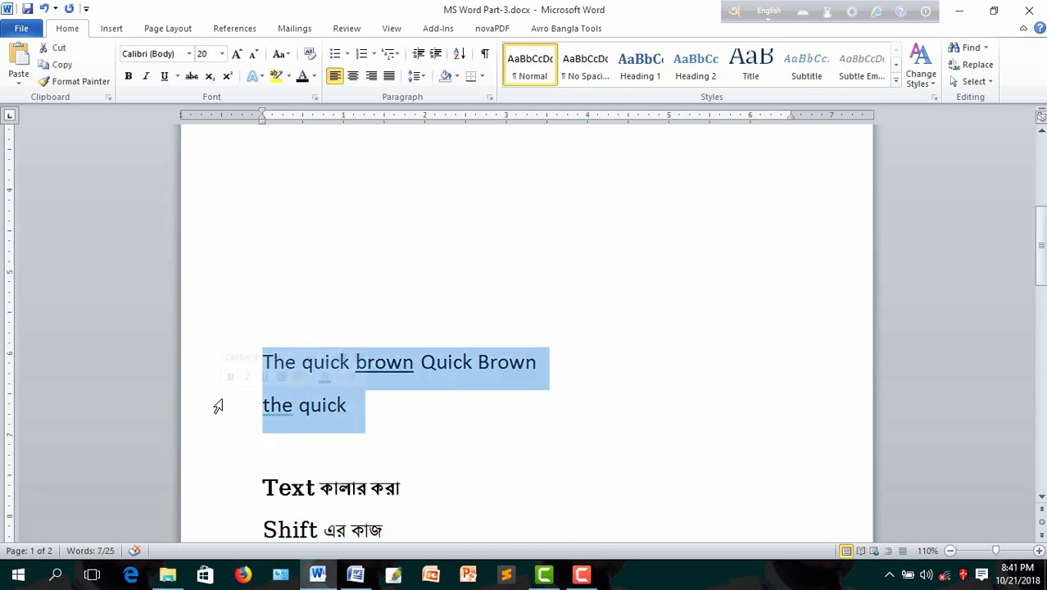
{"action": "left_click", "coordinate": [354, 77]}
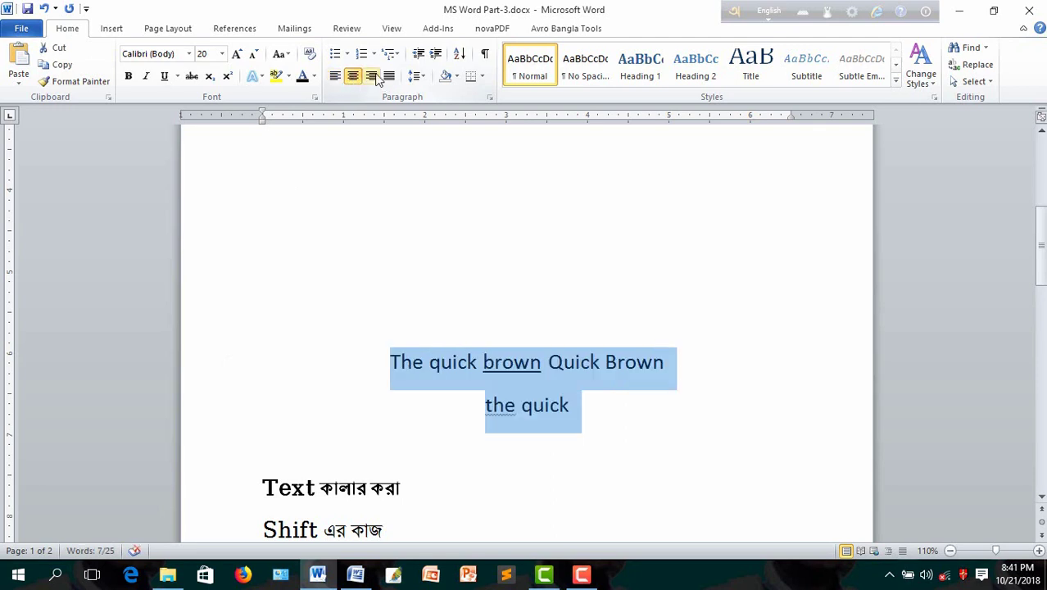
{"action": "left_click", "coordinate": [373, 76]}
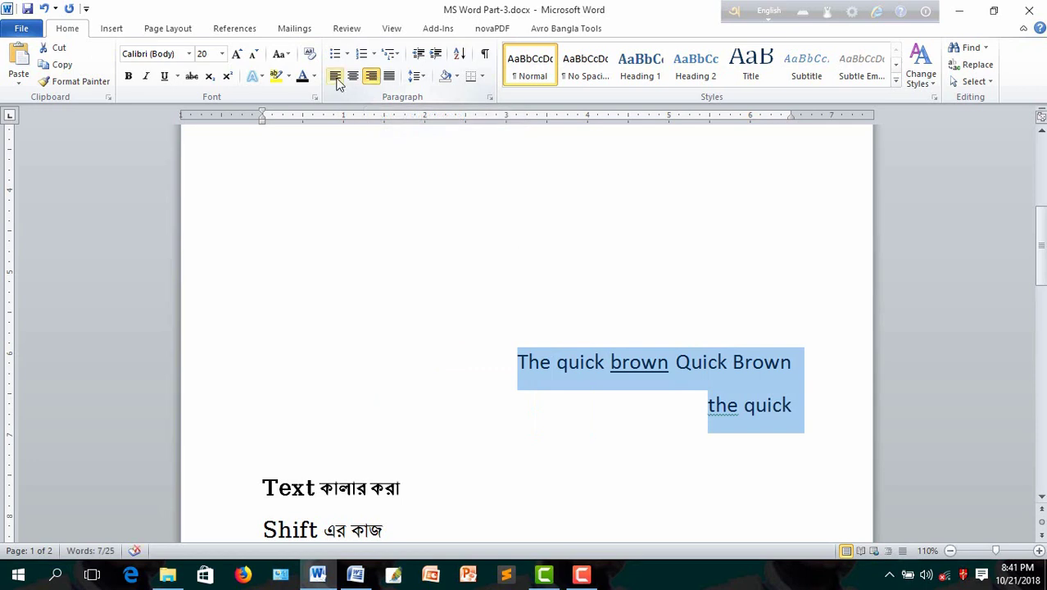
{"action": "left_click", "coordinate": [336, 78]}
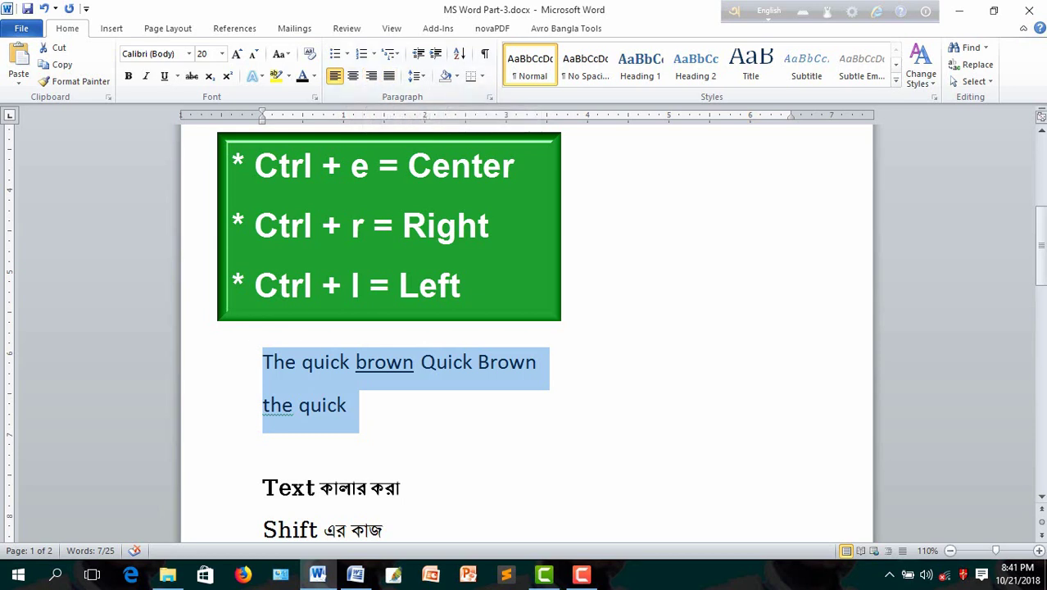
- Repeat centre, right and left alignment with Ctrl+E, Ctrl+R, Ctrl+L, then bring up Document1
{"action": "key", "text": "ctrl+e"}
{"action": "key", "text": "ctrl+r"}
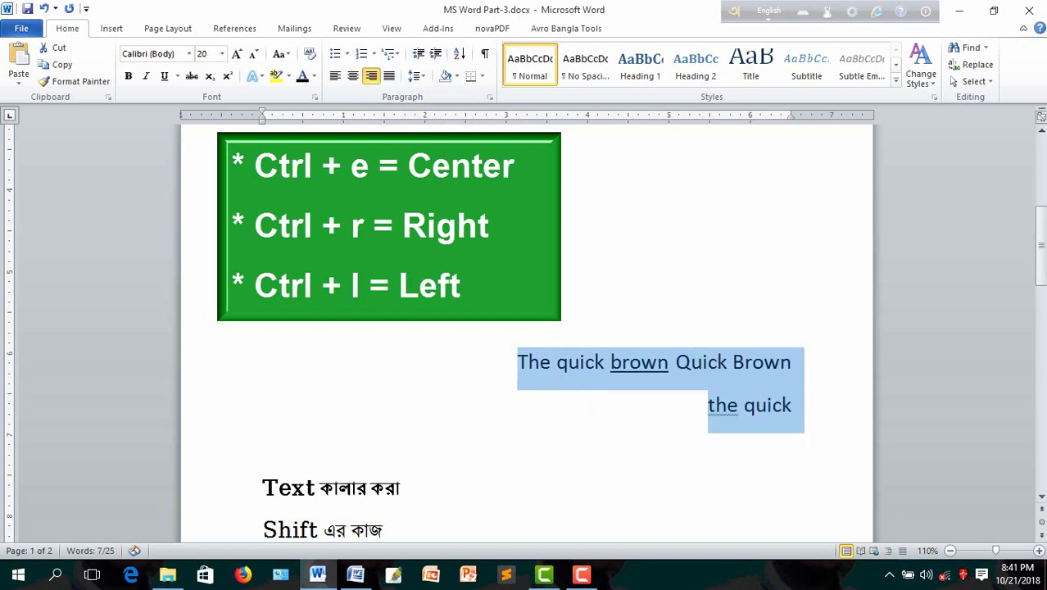
{"action": "key", "text": "ctrl+l"}
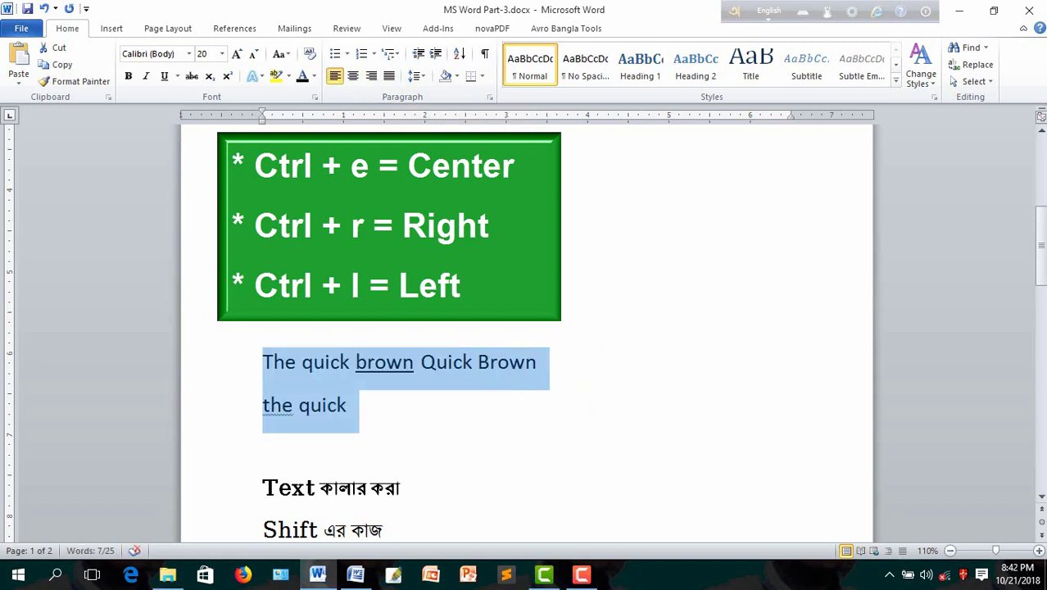
{"action": "left_click", "coordinate": [354, 574]}
{"action": "left_click", "coordinate": [471, 350]}
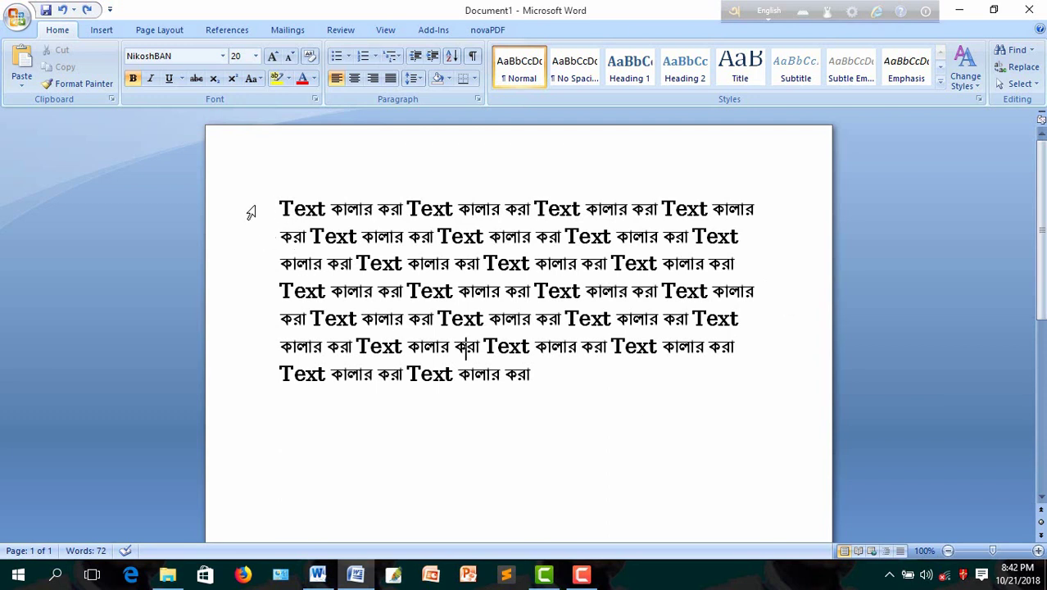
- Justify the repeated 'Text কালার করা' paragraph in Document1, then return to MS Word Part-3.docx
{"action": "left_click_drag", "start_coordinate": [240, 213], "coordinate": [238, 373]}
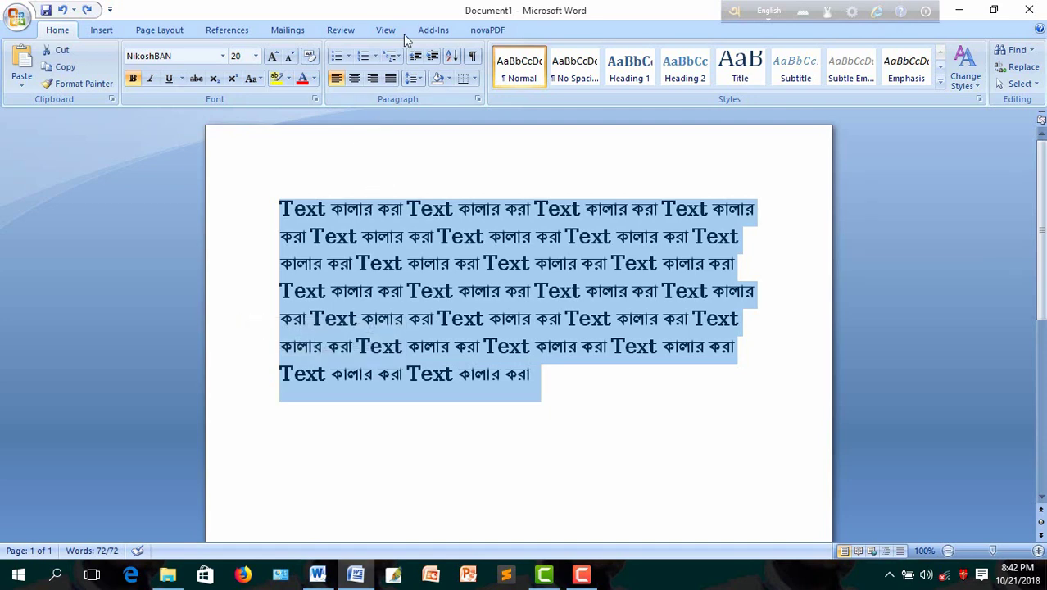
{"action": "left_click", "coordinate": [391, 80]}
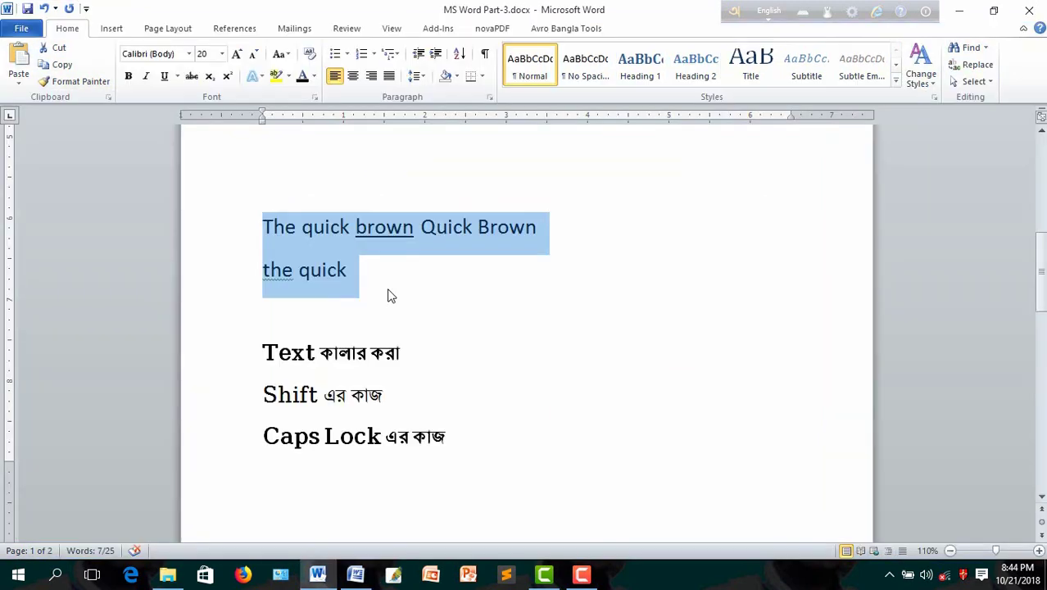
{"action": "left_click", "coordinate": [391, 297]}
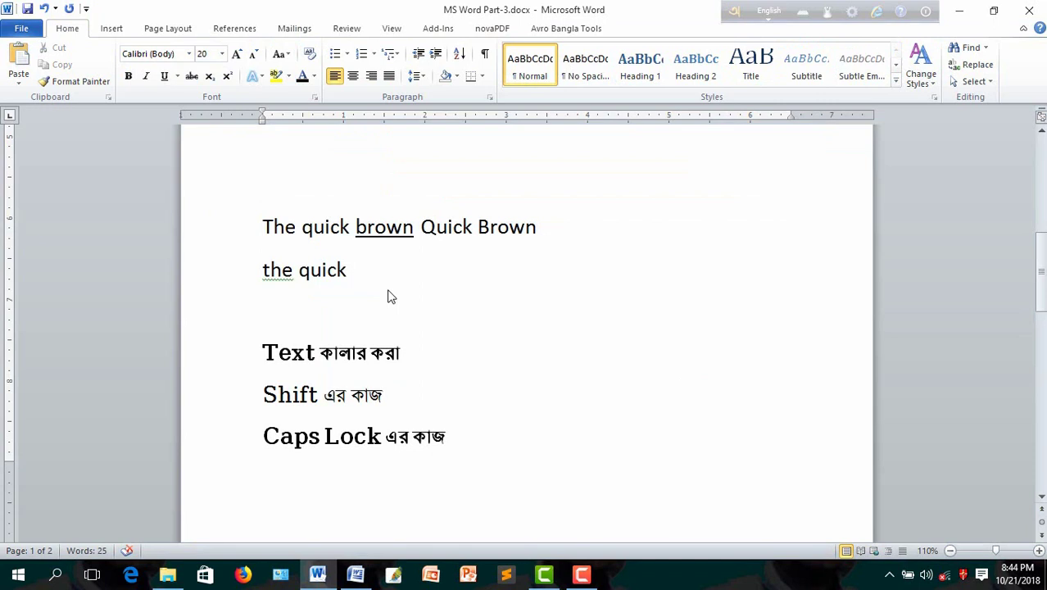